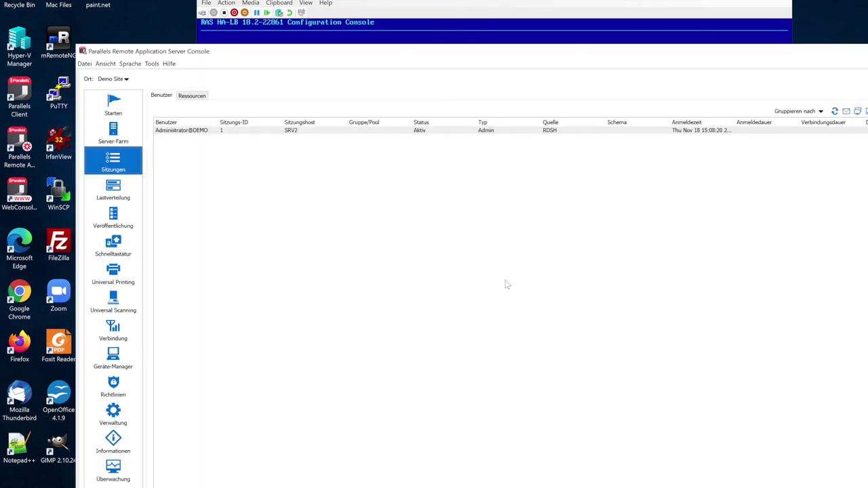
Open the properties of the HALB virtual server DMZ in the server farm
{"action": "double_click", "coordinate": [229, 53]}
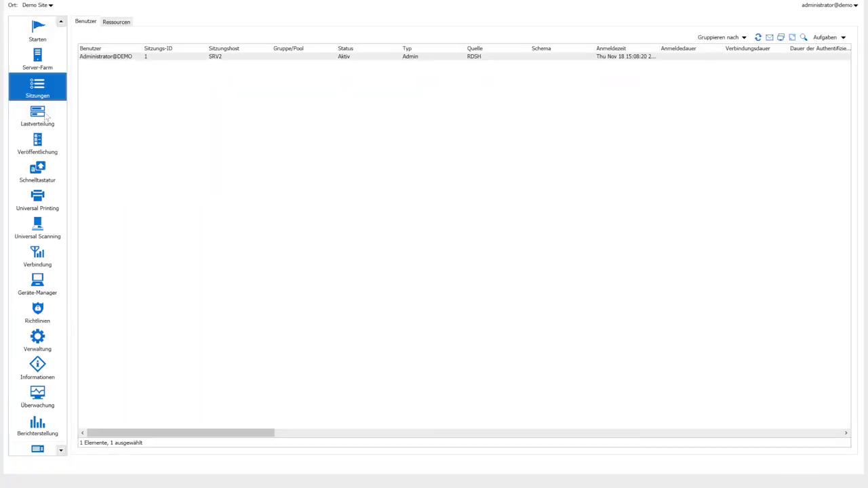
{"action": "left_click", "coordinate": [34, 68]}
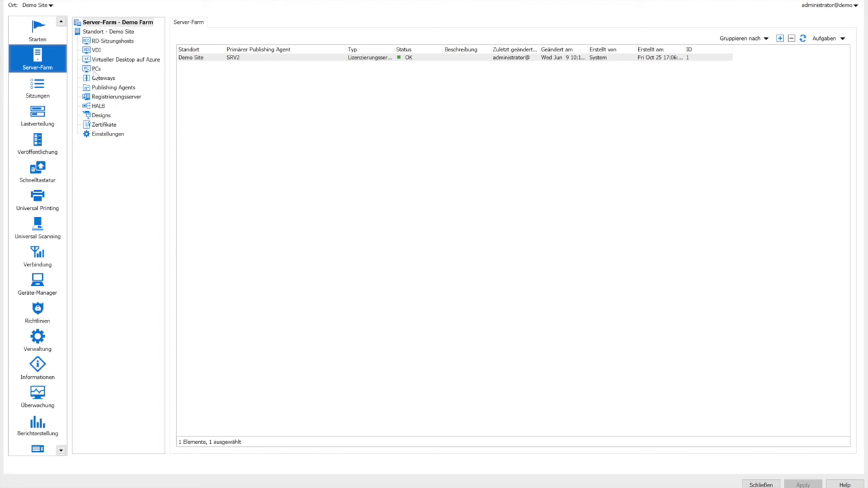
{"action": "left_click", "coordinate": [98, 106]}
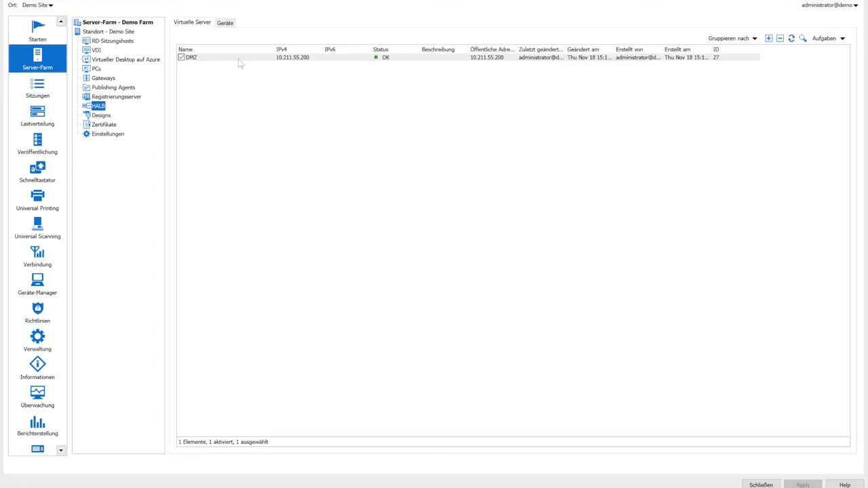
{"action": "left_click", "coordinate": [231, 59]}
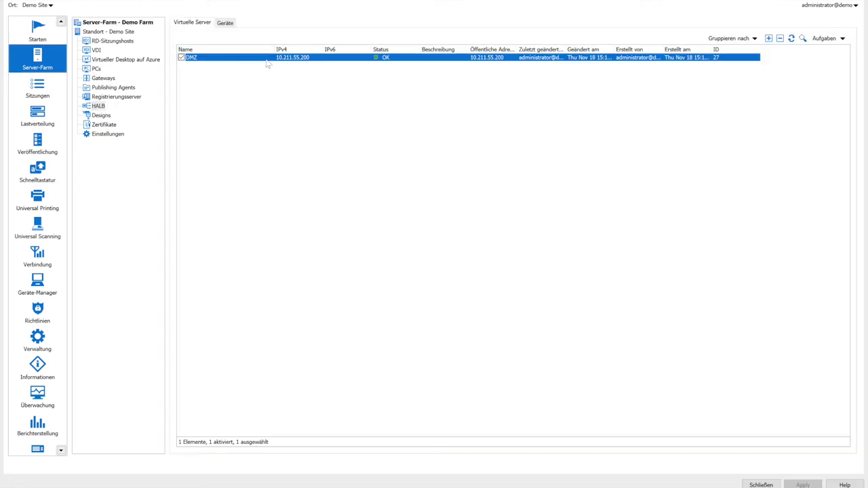
{"action": "double_click", "coordinate": [260, 60]}
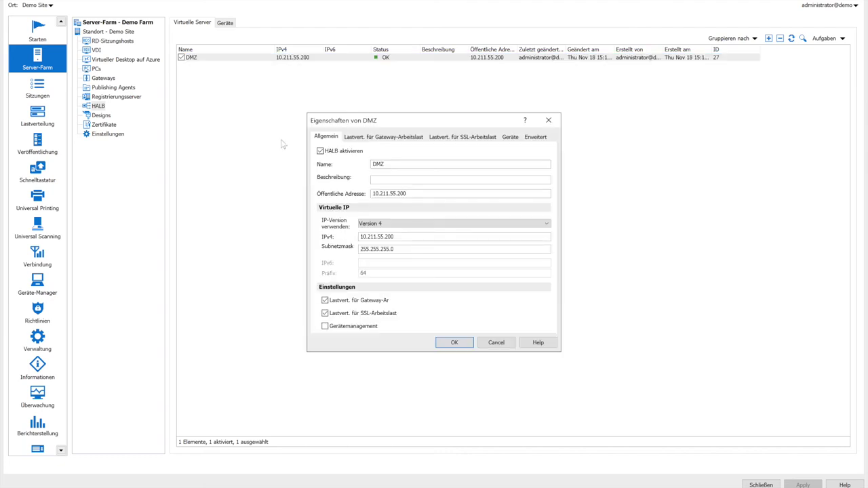
Review the DMZ virtual server's virtual IP, gateway and SSL load balancing settings and its assigned devices, and close the properties
{"action": "double_click", "coordinate": [398, 236]}
{"action": "left_click", "coordinate": [408, 138]}
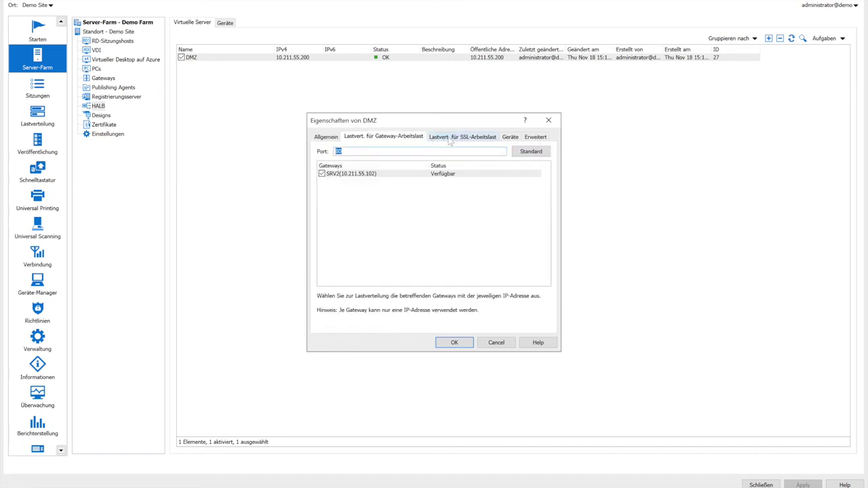
{"action": "left_click", "coordinate": [447, 139]}
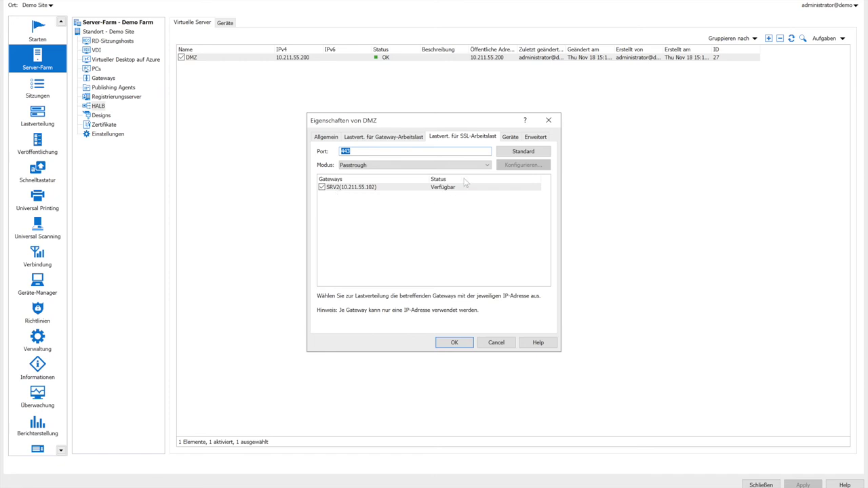
{"action": "left_click", "coordinate": [511, 138]}
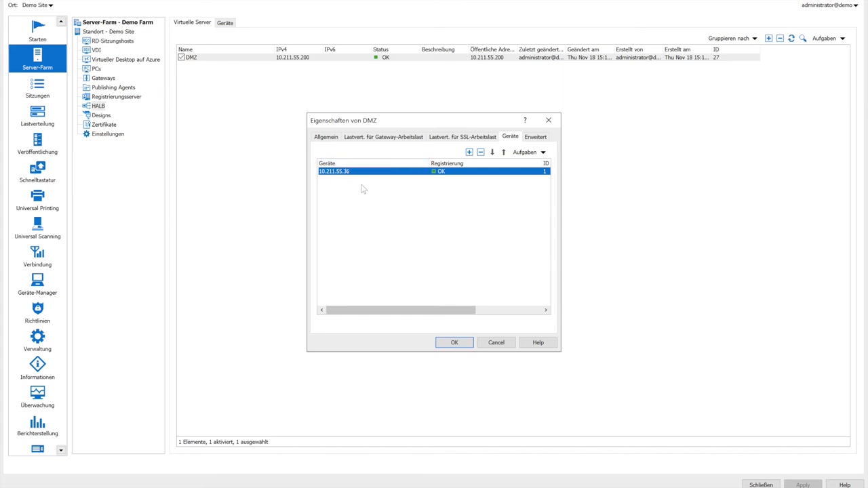
{"action": "left_click", "coordinate": [453, 343]}
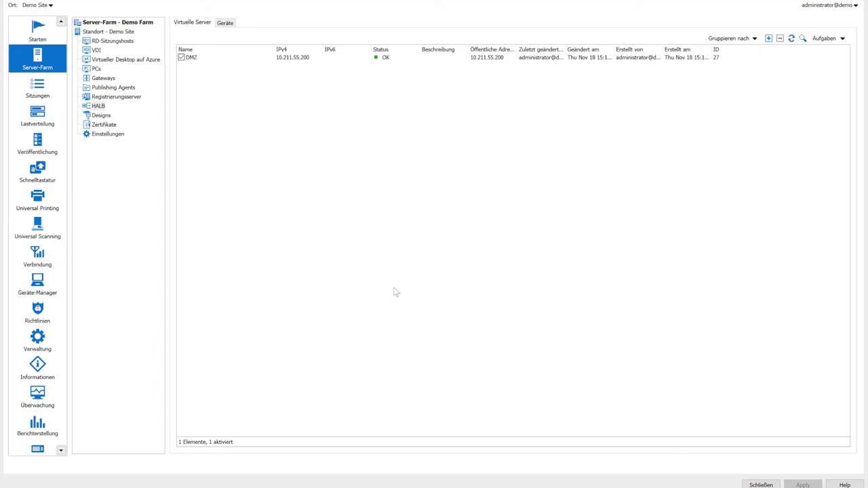
Switch to Parallels Client on the Mac and sign out of the connection 10.211.55.102
{"action": "key", "text": "ctrl+Left"}
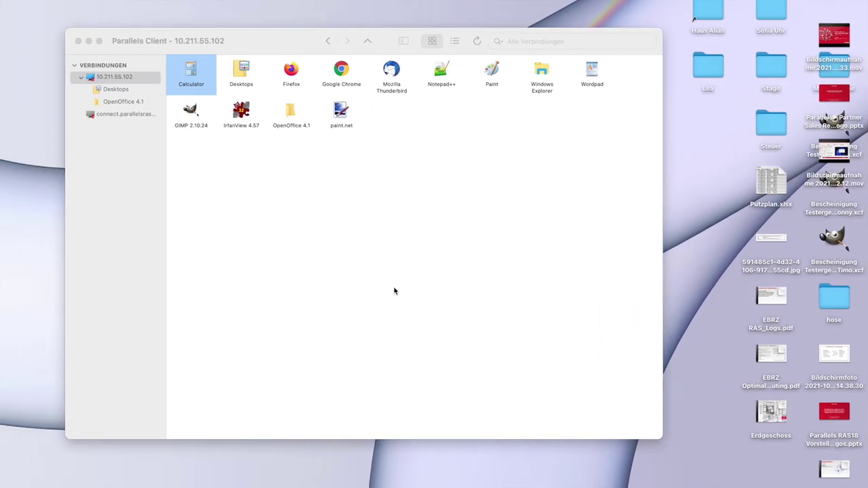
{"action": "left_click", "coordinate": [406, 271]}
{"action": "mouse_move", "coordinate": [451, 478]}
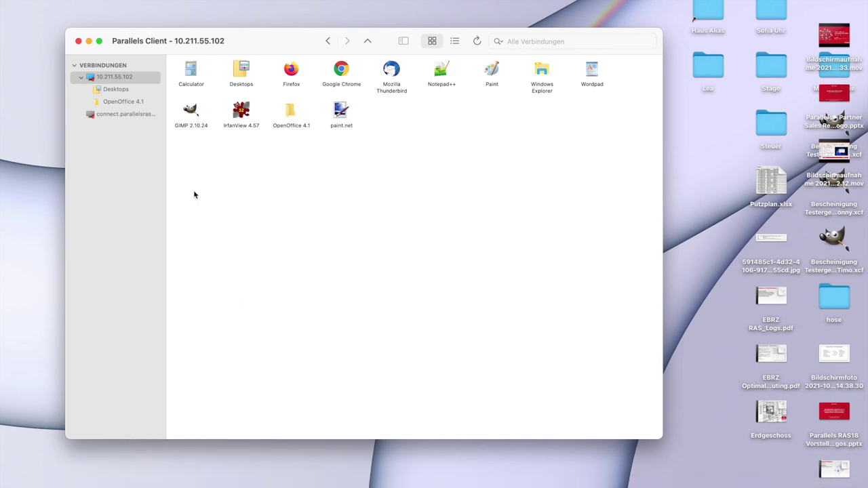
{"action": "right_click", "coordinate": [106, 80]}
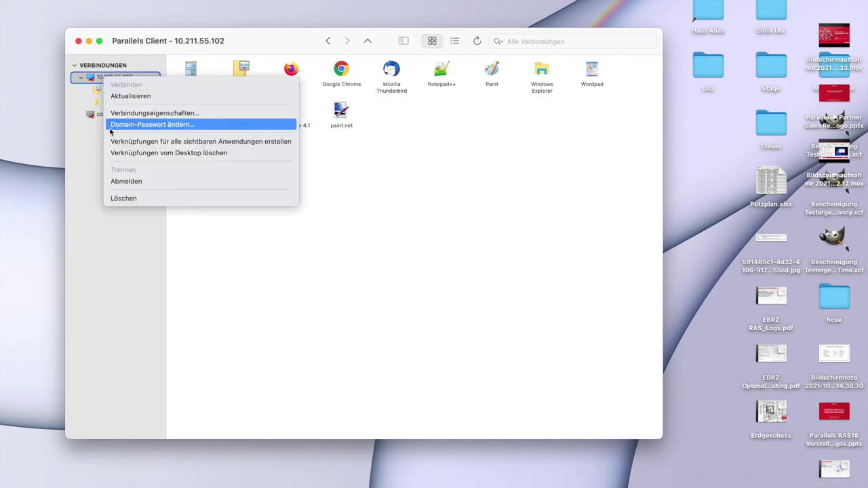
{"action": "left_click", "coordinate": [143, 182]}
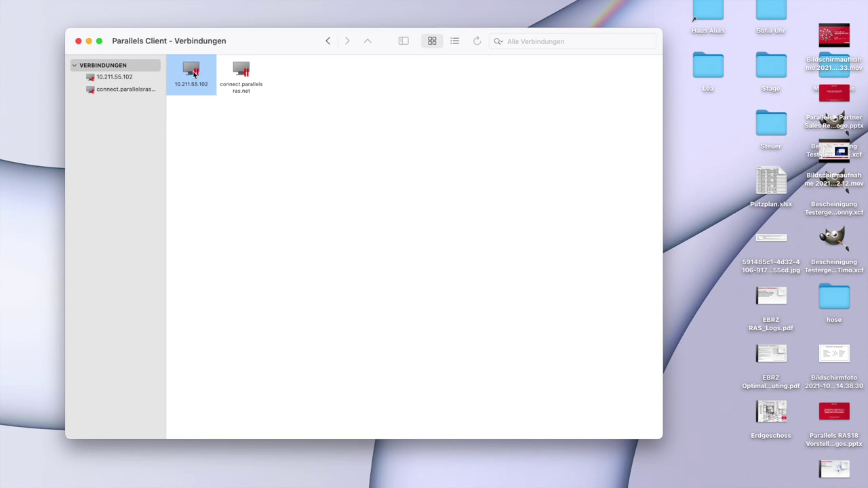
Reconnect to 10.211.55.102 and sign in with the account password
{"action": "double_click", "coordinate": [193, 75]}
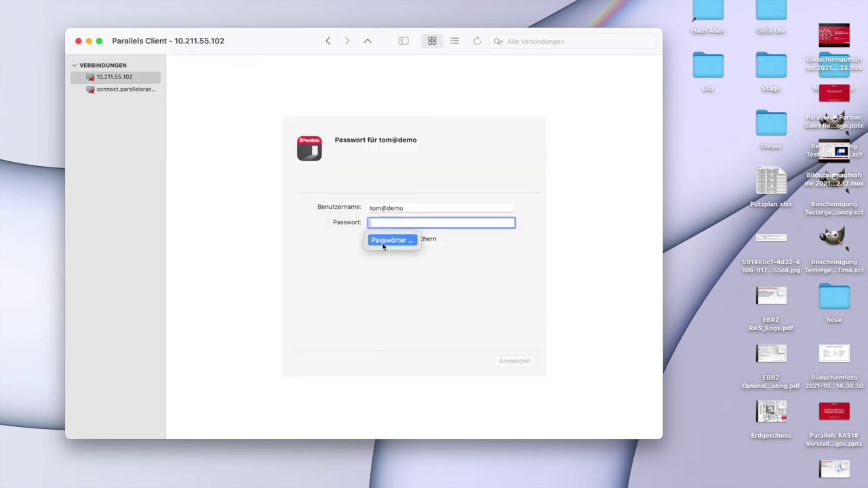
{"action": "type", "text": "••••••••••"}
{"action": "key", "text": "Return"}
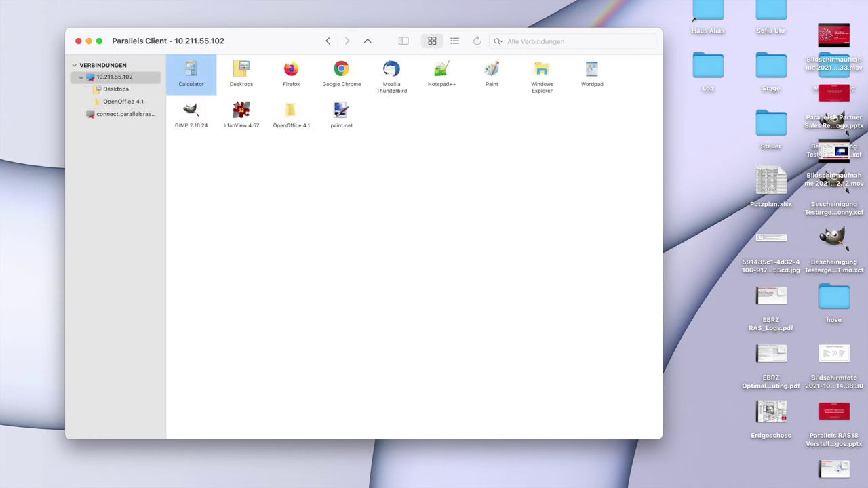
Launch the published Wordpad application and enter the sample text "scsdscs" in the document
{"action": "left_click", "coordinate": [438, 334]}
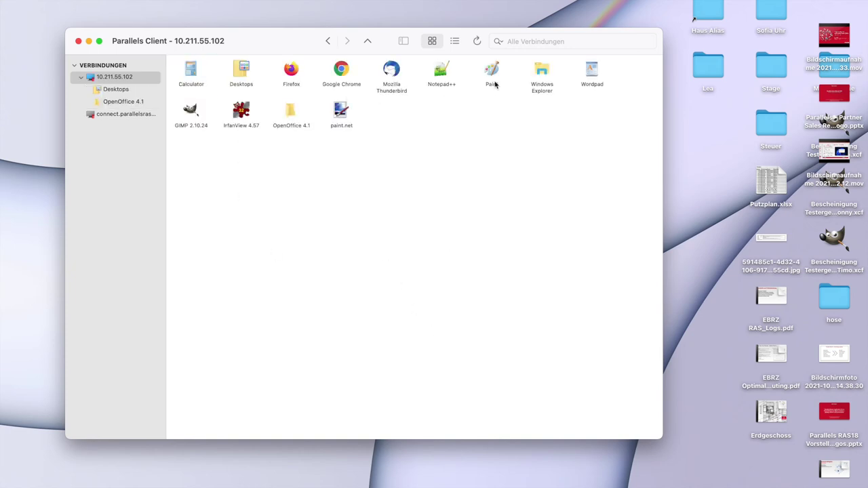
{"action": "double_click", "coordinate": [590, 76]}
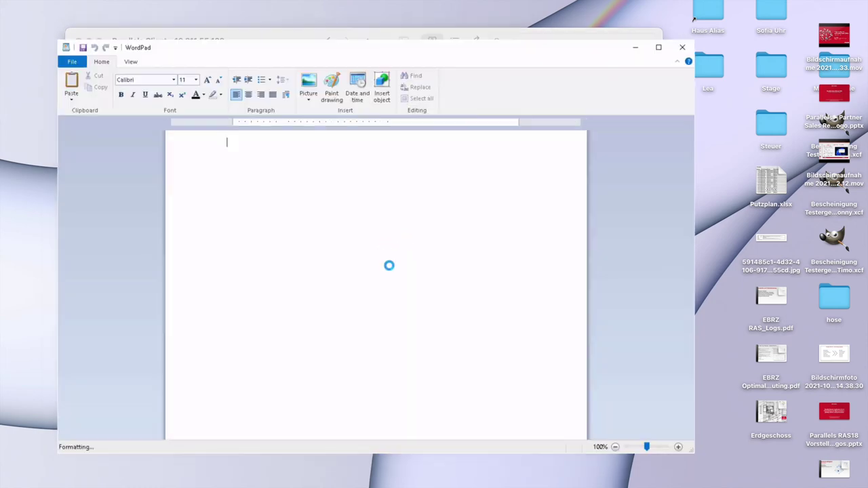
{"action": "type", "text": "Hallo"}
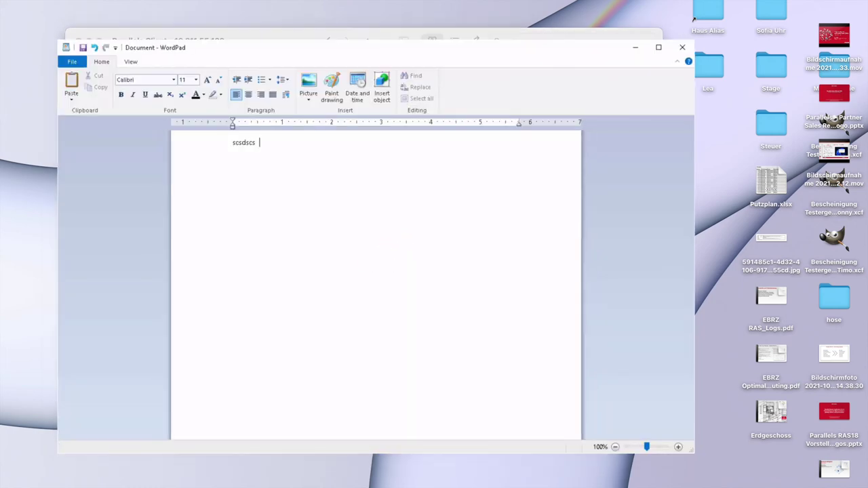
Switch back to the Parallels RAS Console and check the gateway in the session information of the published application session on SRV2
{"action": "key", "text": "ctrl+Right"}
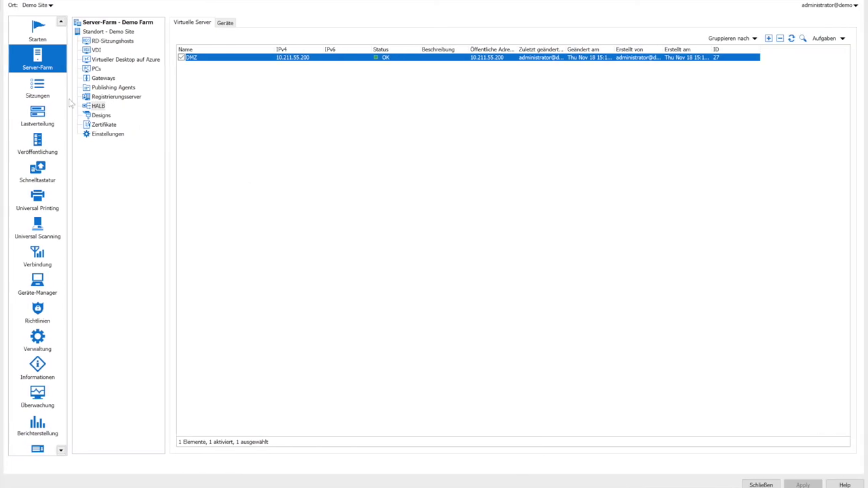
{"action": "left_click", "coordinate": [38, 90]}
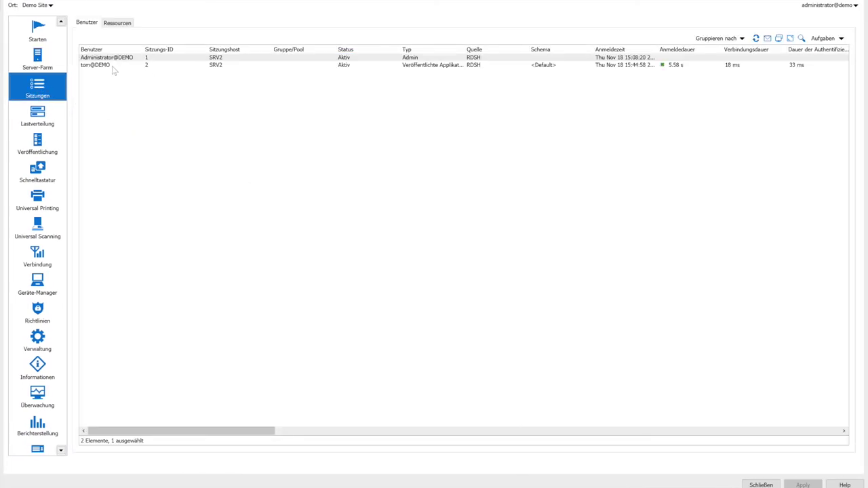
{"action": "left_click", "coordinate": [113, 67]}
{"action": "right_click", "coordinate": [113, 68]}
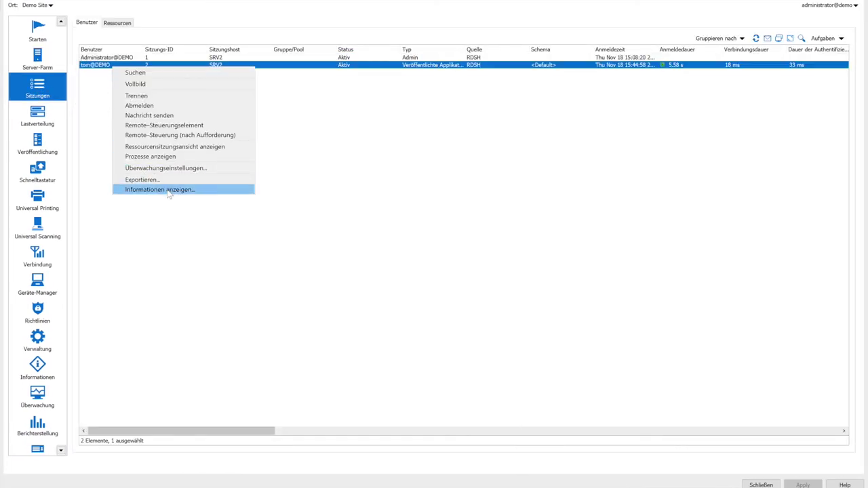
{"action": "left_click", "coordinate": [168, 190]}
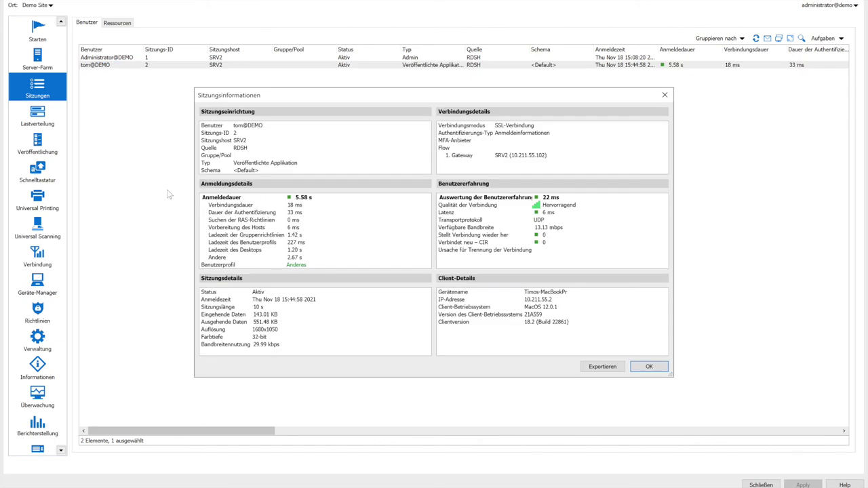
{"action": "left_click", "coordinate": [486, 158]}
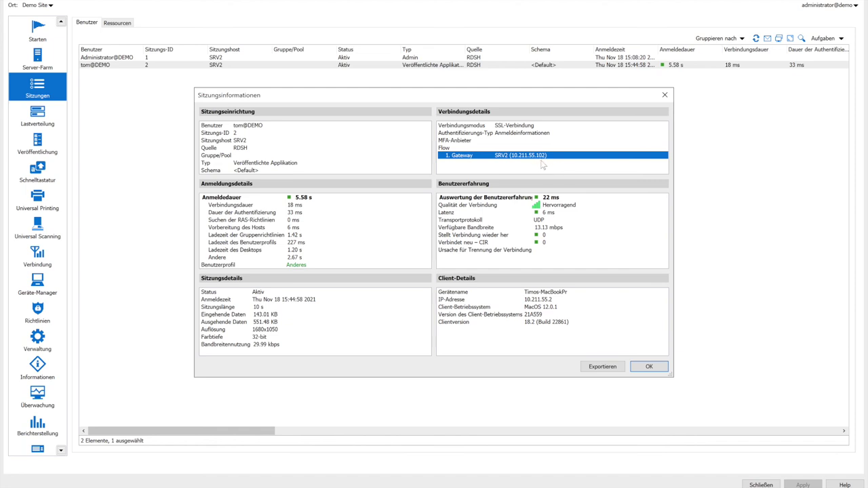
{"action": "left_click", "coordinate": [648, 367]}
{"action": "left_click", "coordinate": [424, 256]}
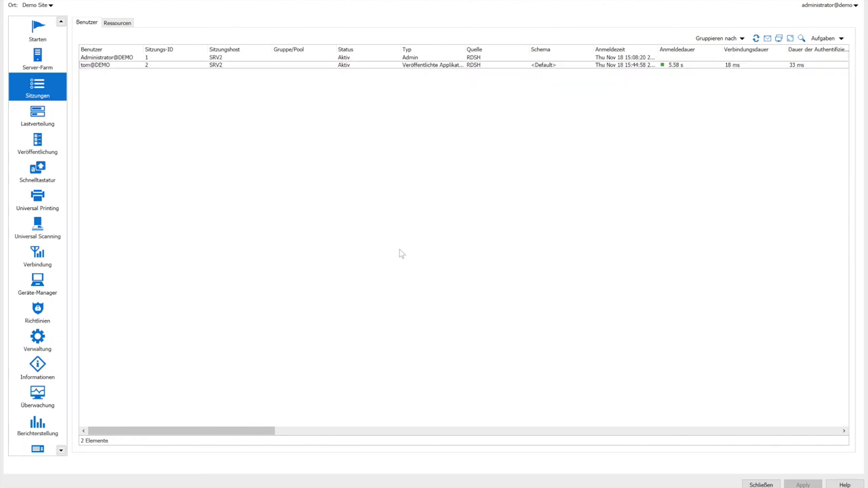
Show the preferred routing settings of the published Calculator and look at the options for adding a preferred route
{"action": "left_click", "coordinate": [39, 140]}
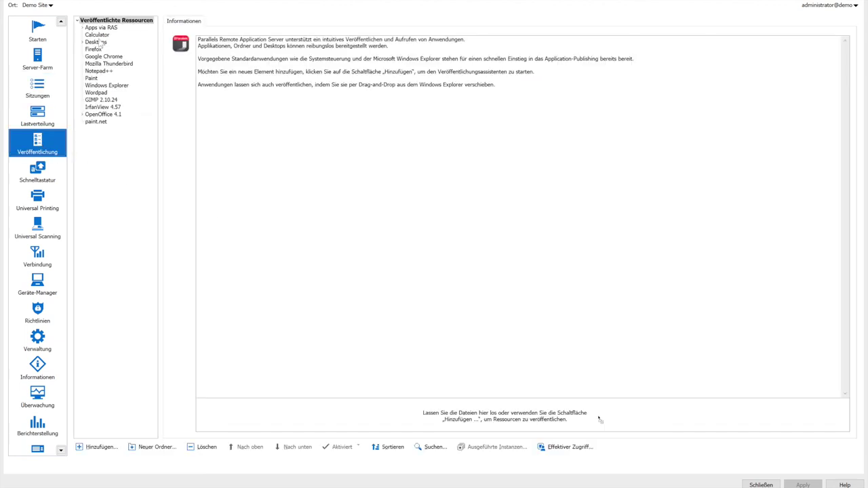
{"action": "left_click", "coordinate": [97, 34]}
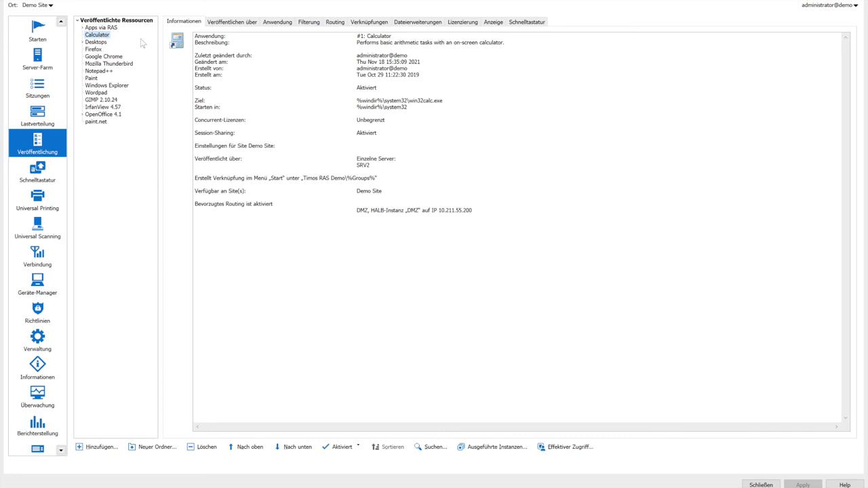
{"action": "left_click", "coordinate": [335, 22]}
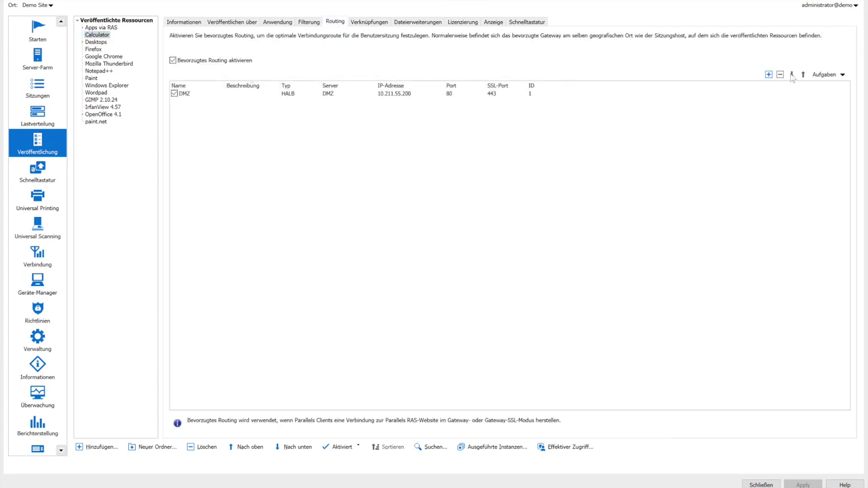
{"action": "left_click", "coordinate": [769, 74]}
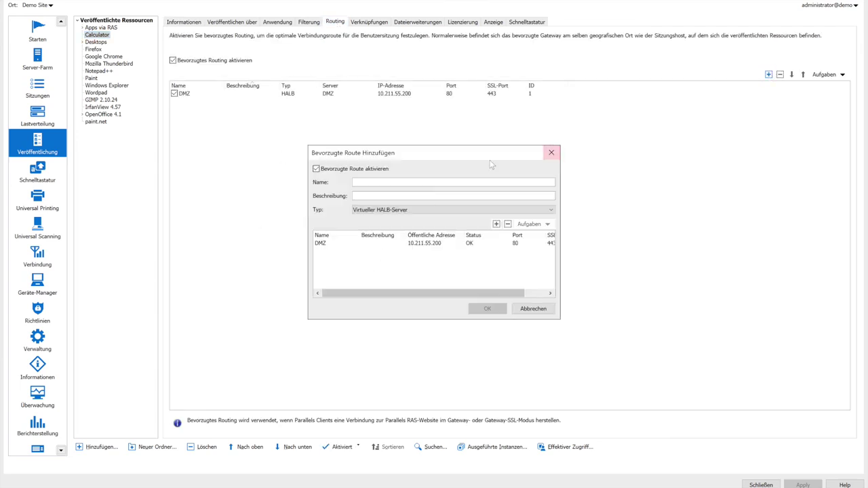
{"action": "left_click", "coordinate": [534, 310]}
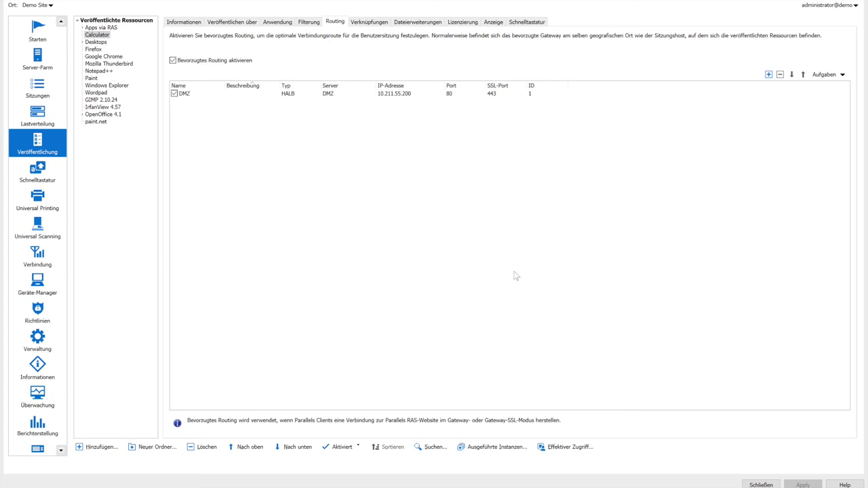
In the Calculator's DMZ preferred route, select the type Virtueller HALB-Server and the DMZ virtual server, and save the route
{"action": "left_click", "coordinate": [285, 96]}
{"action": "double_click", "coordinate": [285, 97]}
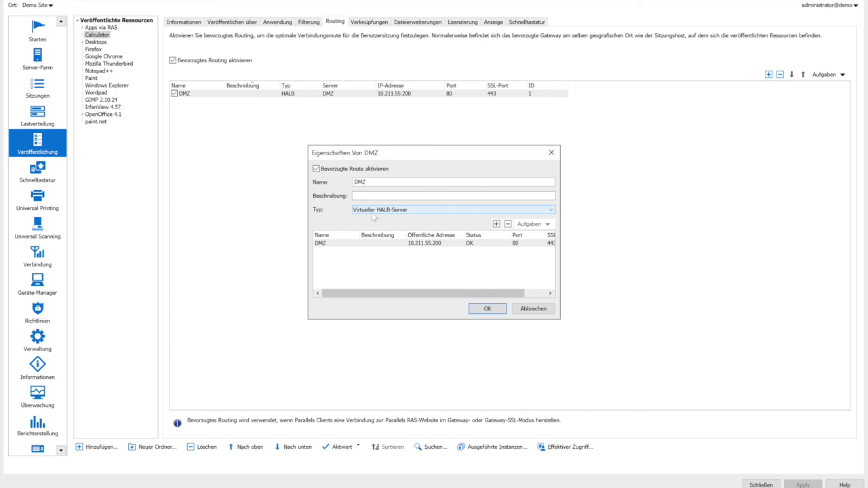
{"action": "left_click", "coordinate": [423, 215]}
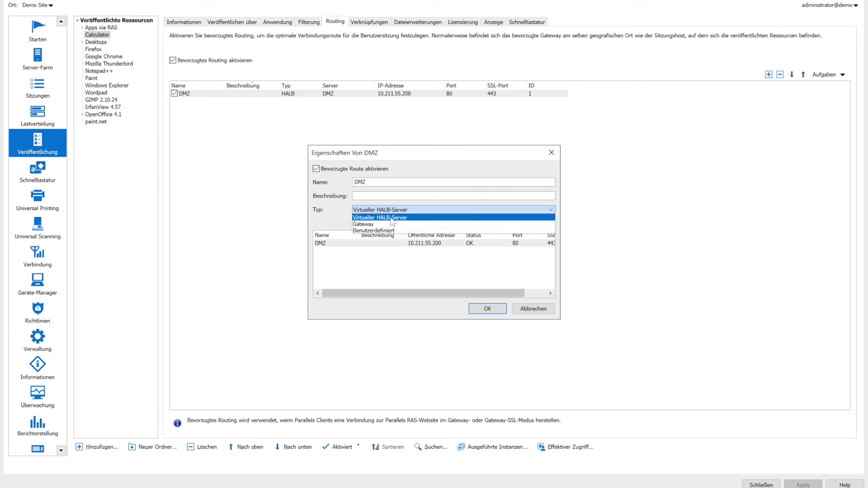
{"action": "left_click", "coordinate": [391, 219]}
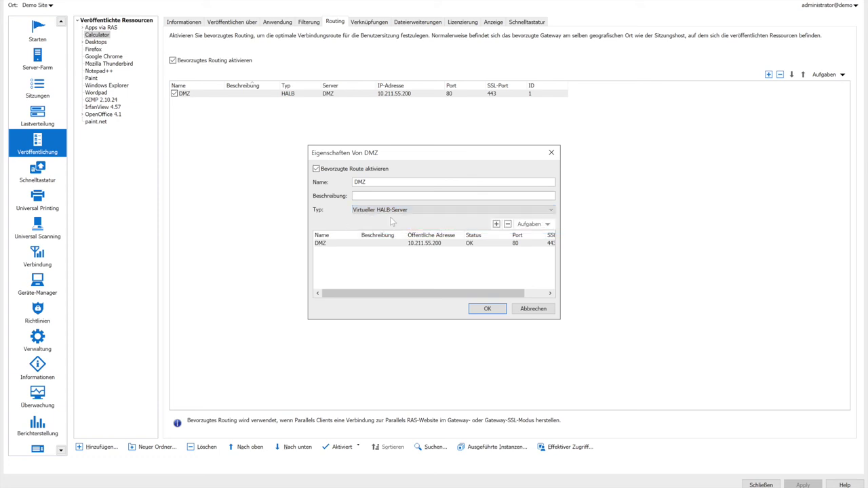
{"action": "left_click", "coordinate": [345, 245]}
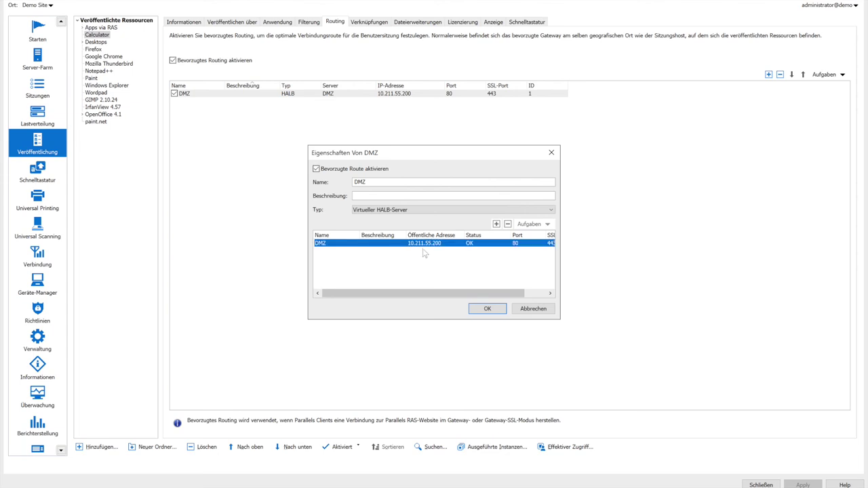
{"action": "left_click", "coordinate": [493, 310]}
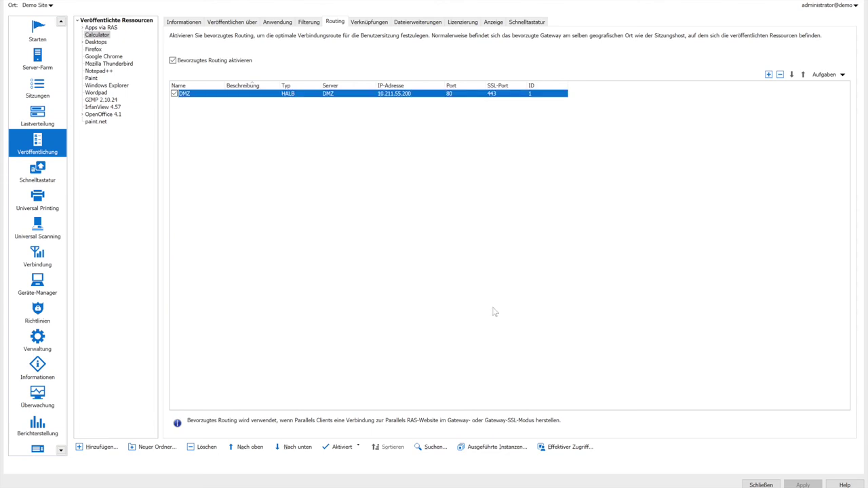
{"action": "left_click", "coordinate": [719, 364]}
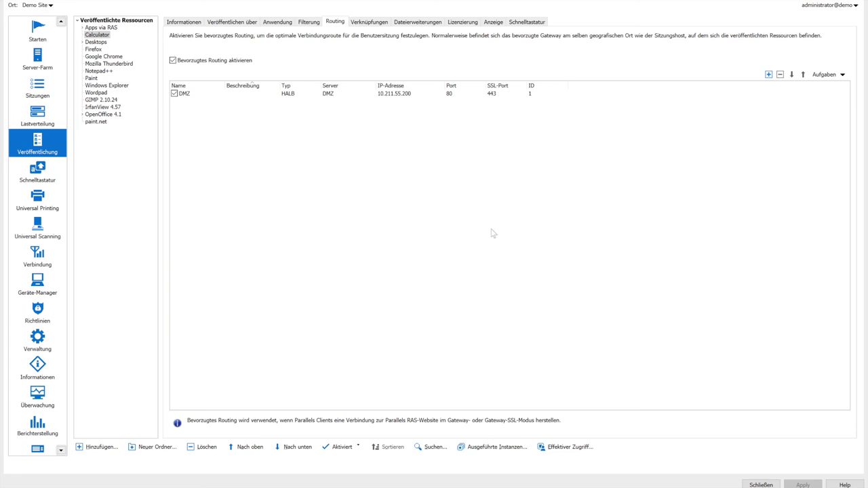
Log off the published application session on SRV2 and refresh the session list
{"action": "left_click", "coordinate": [39, 91]}
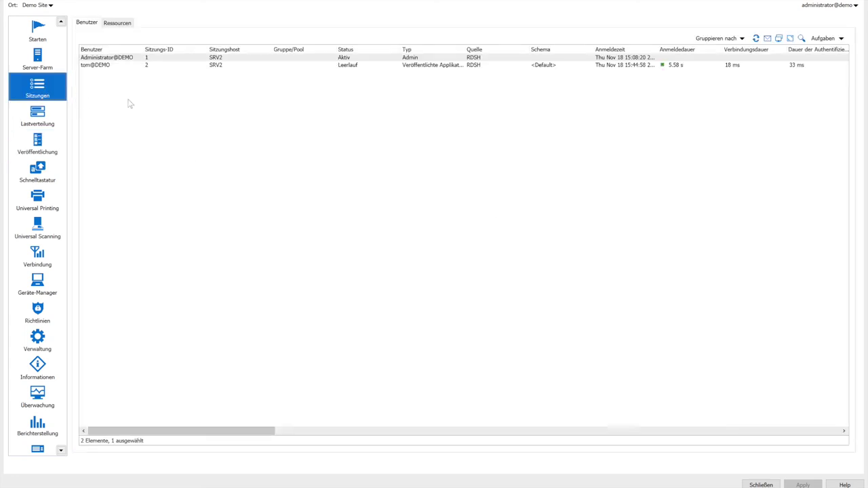
{"action": "left_click", "coordinate": [120, 66]}
{"action": "right_click", "coordinate": [120, 68]}
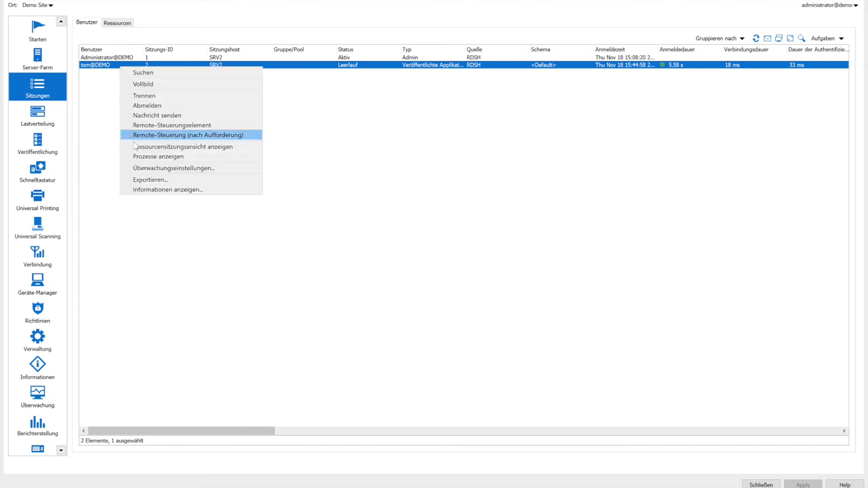
{"action": "left_click", "coordinate": [159, 106]}
{"action": "left_click", "coordinate": [436, 263]}
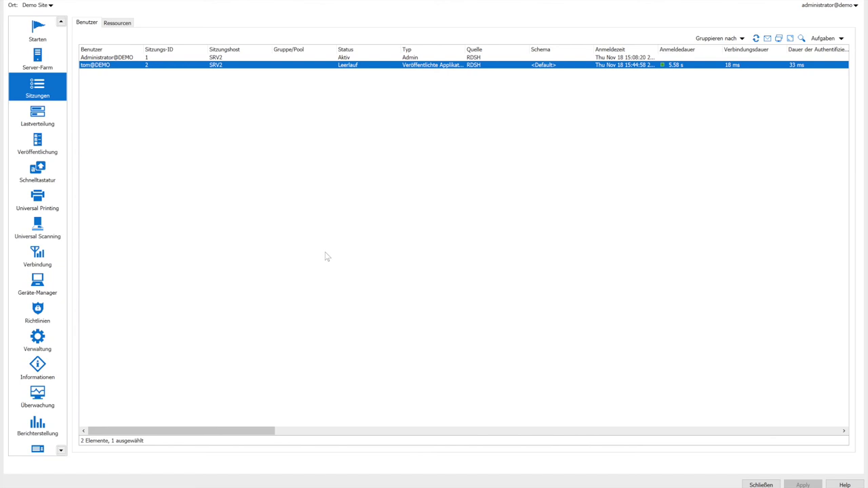
{"action": "left_click", "coordinate": [756, 39]}
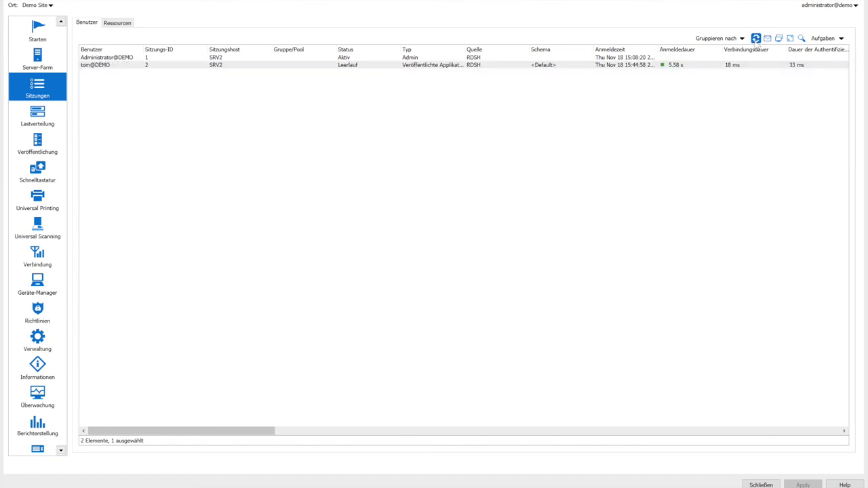
{"action": "left_click", "coordinate": [756, 38]}
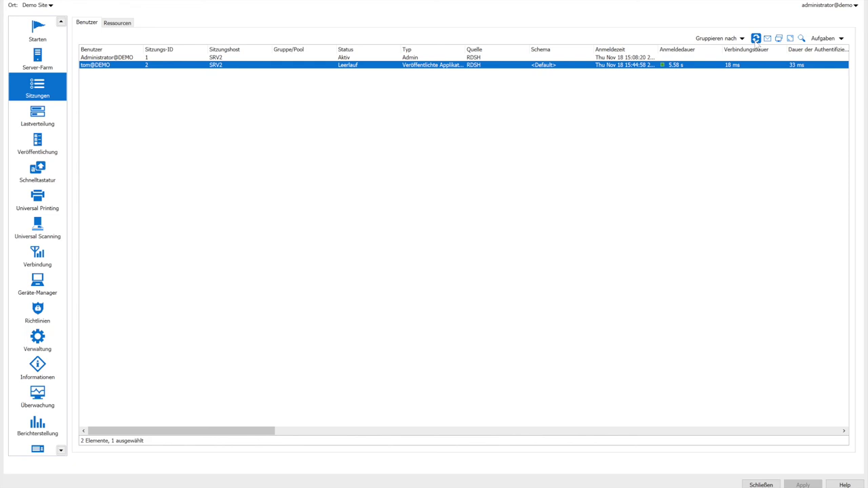
{"action": "left_click", "coordinate": [757, 39]}
{"action": "left_click", "coordinate": [756, 39]}
{"action": "left_click", "coordinate": [756, 39]}
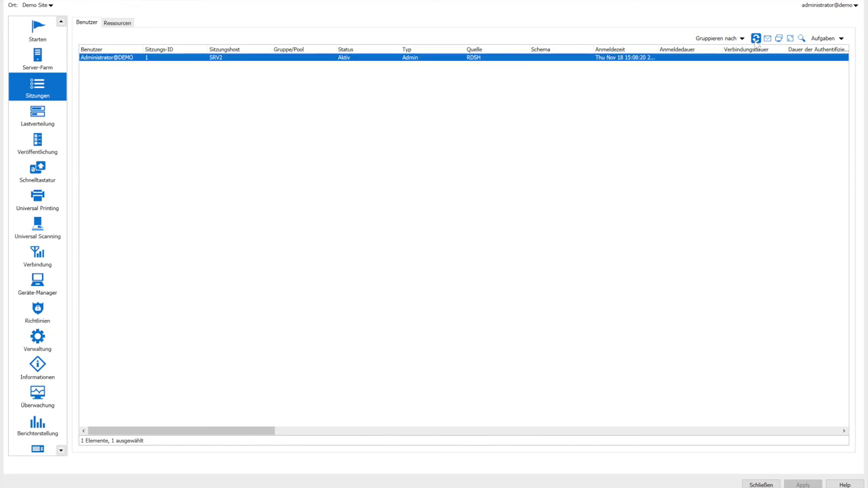
Switch to the Parallels Client, refresh the published resources and launch Calculator, entering a few digits in it
{"action": "left_click", "coordinate": [697, 172]}
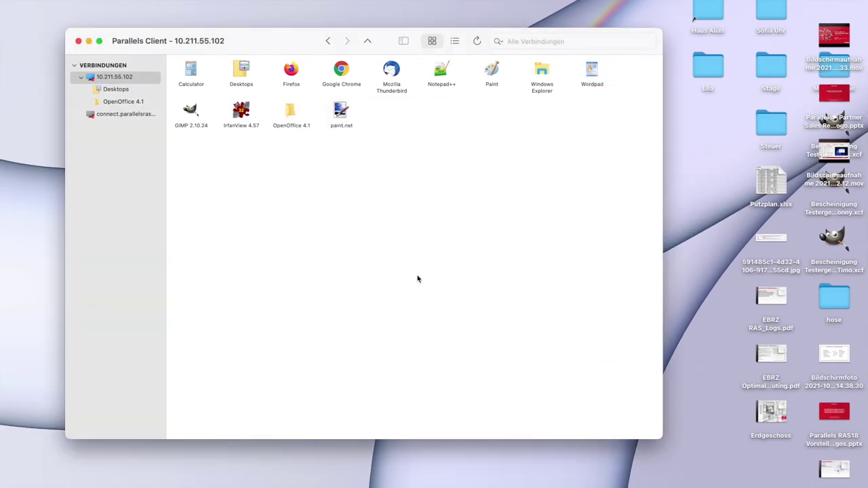
{"action": "left_click", "coordinate": [420, 280]}
{"action": "left_click", "coordinate": [477, 42]}
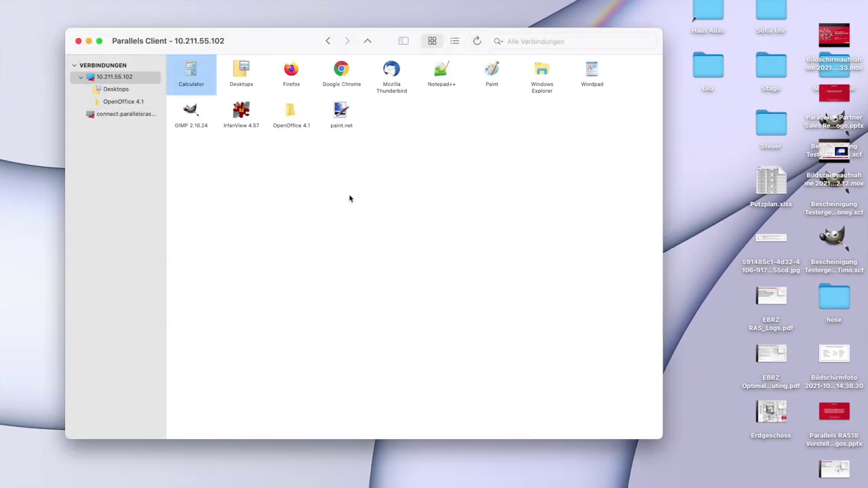
{"action": "double_click", "coordinate": [194, 73]}
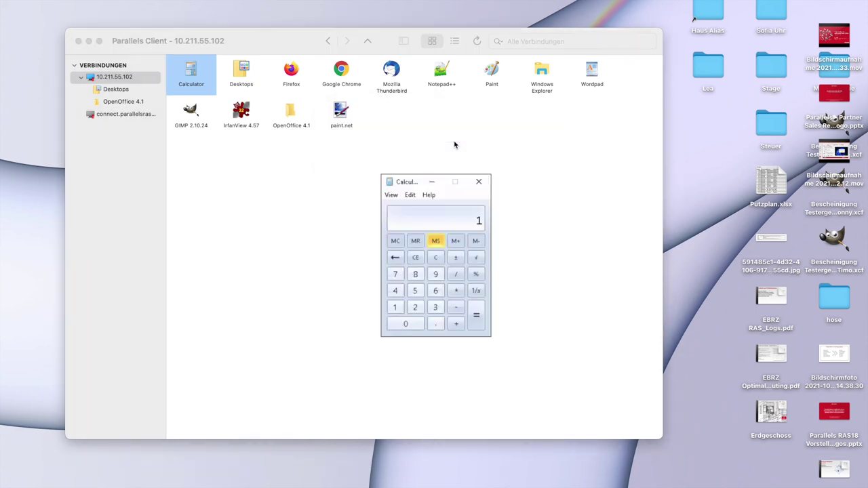
{"action": "left_click", "coordinate": [415, 274]}
{"action": "left_click", "coordinate": [394, 310]}
Switch back to the Parallels RAS Console and check the HALB virtual server and gateway in the session information of the new published application session
{"action": "key", "text": "ctrl+Right"}
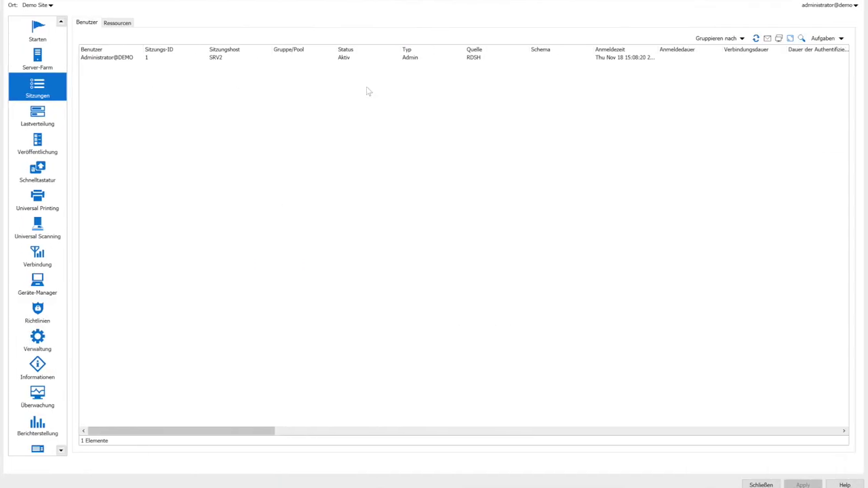
{"action": "left_click", "coordinate": [755, 38]}
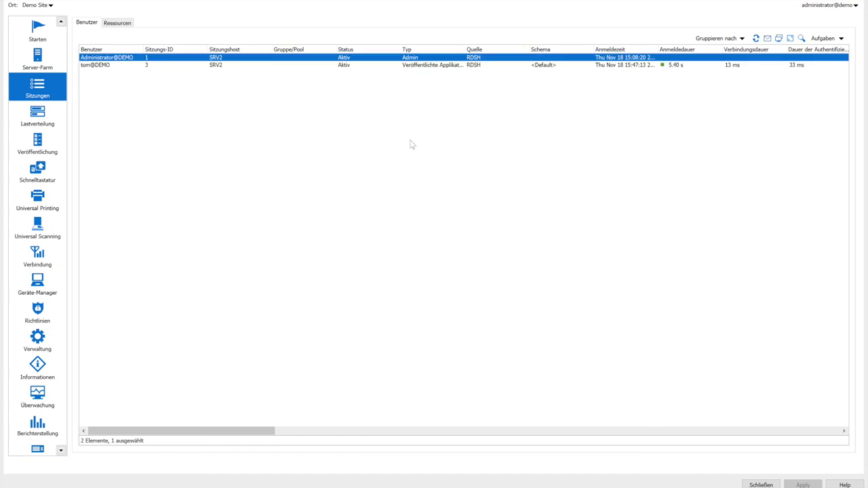
{"action": "right_click", "coordinate": [112, 66]}
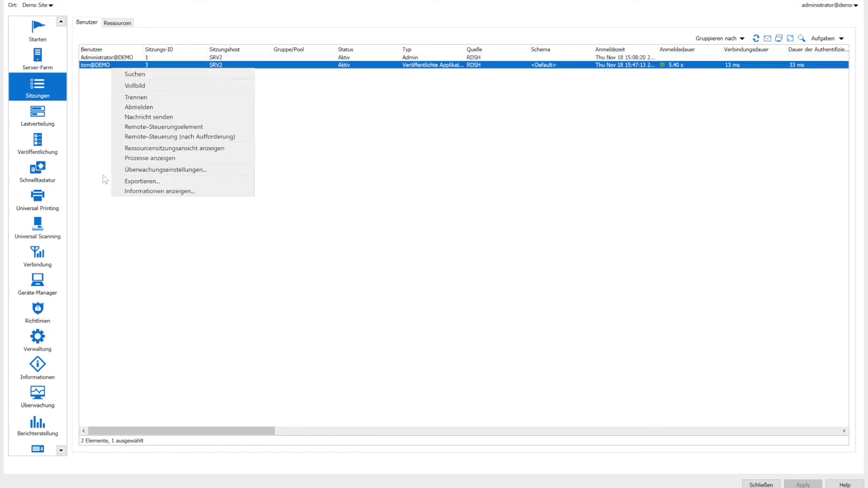
{"action": "left_click", "coordinate": [186, 192]}
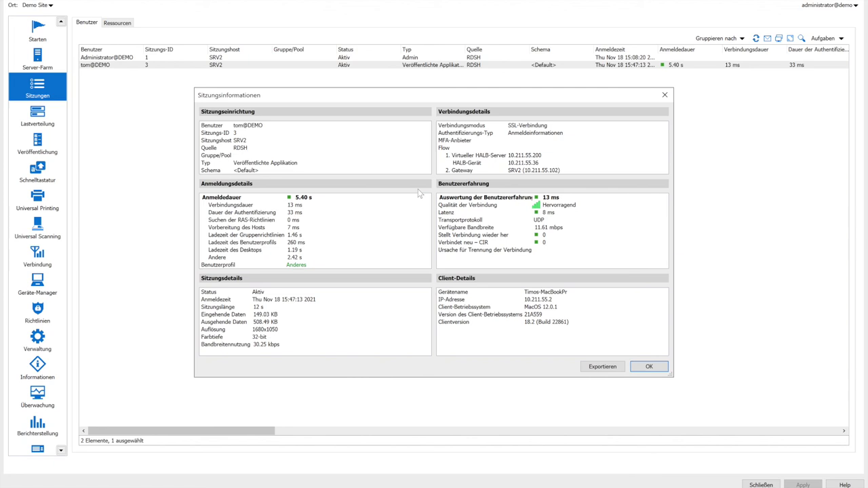
{"action": "left_click", "coordinate": [476, 157]}
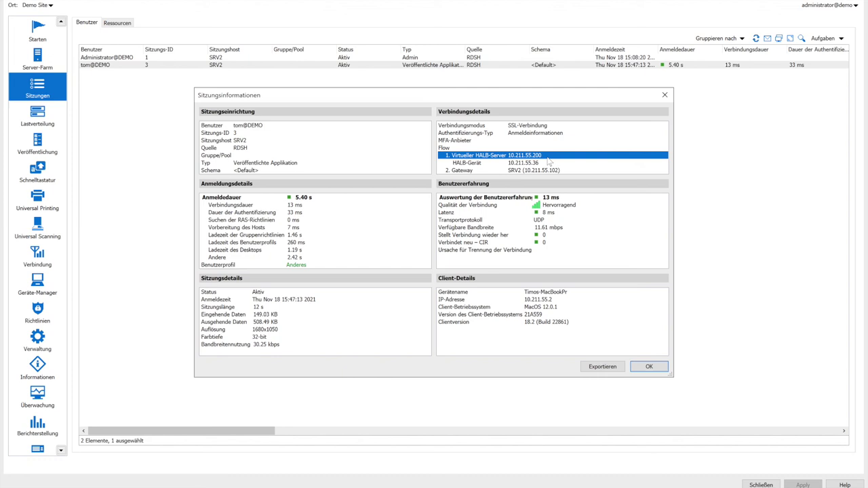
{"action": "left_click", "coordinate": [522, 171]}
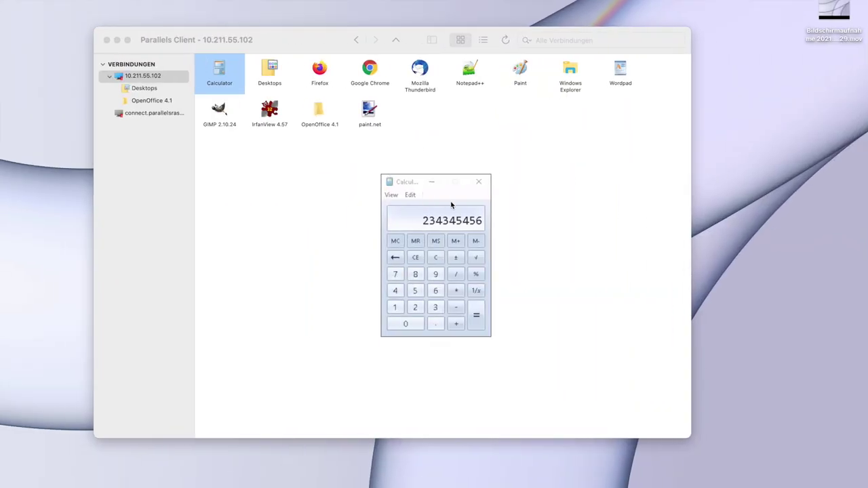
Close the published Calculator and open the Demo Farm web client at 10.211.55.102 in the browser
{"action": "left_click", "coordinate": [479, 182]}
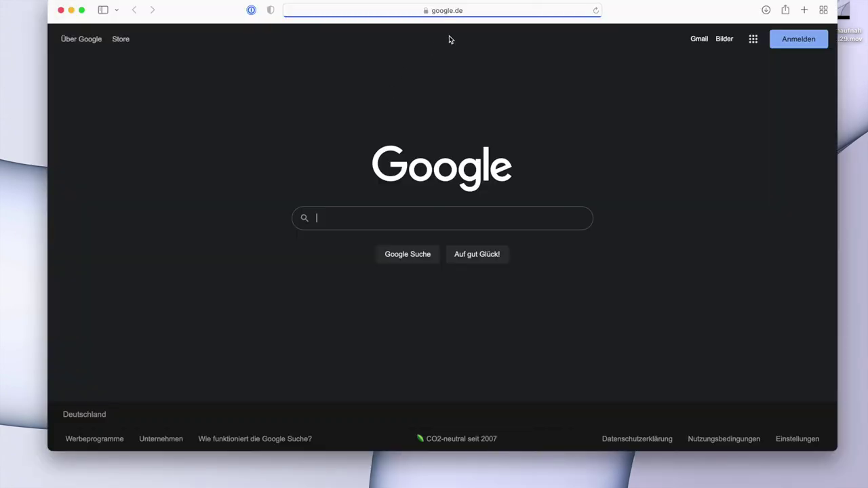
{"action": "left_click", "coordinate": [503, 12]}
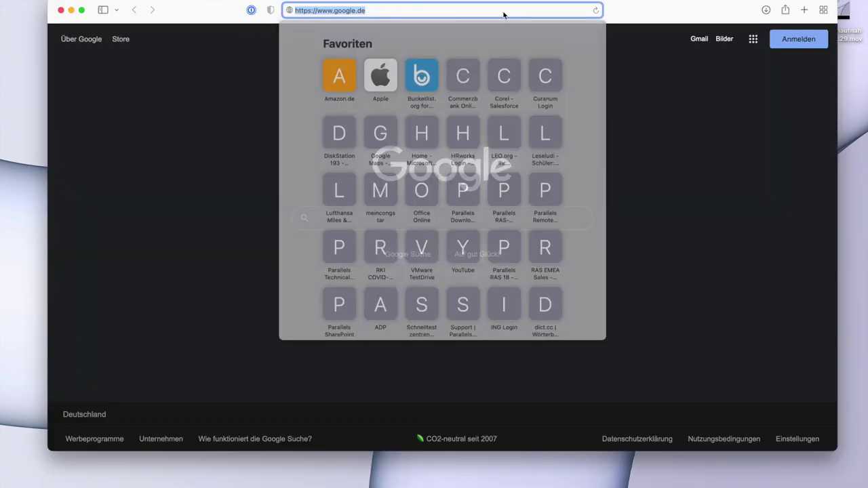
{"action": "type", "text": "10"}
{"action": "key", "text": "Return"}
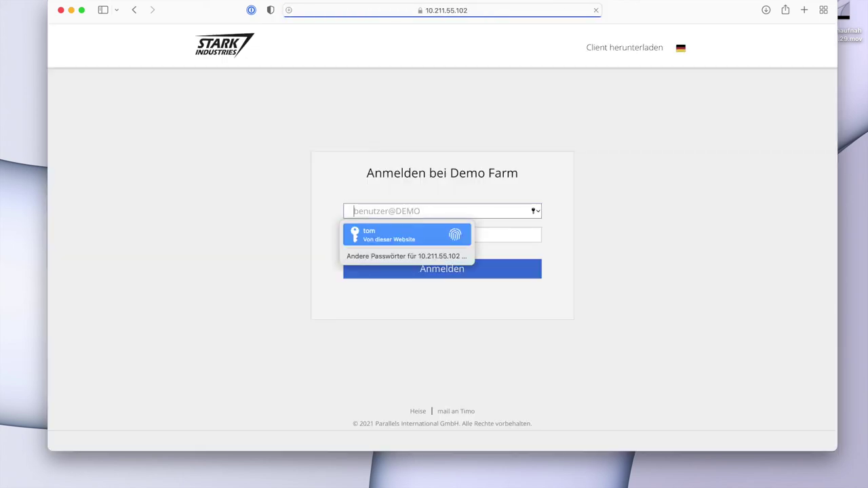
Sign in to the Demo Farm web client with the username and account password, and open the user's settings (Einstellungen)
{"action": "type", "text": "tom"}
{"action": "key", "text": "Tab"}
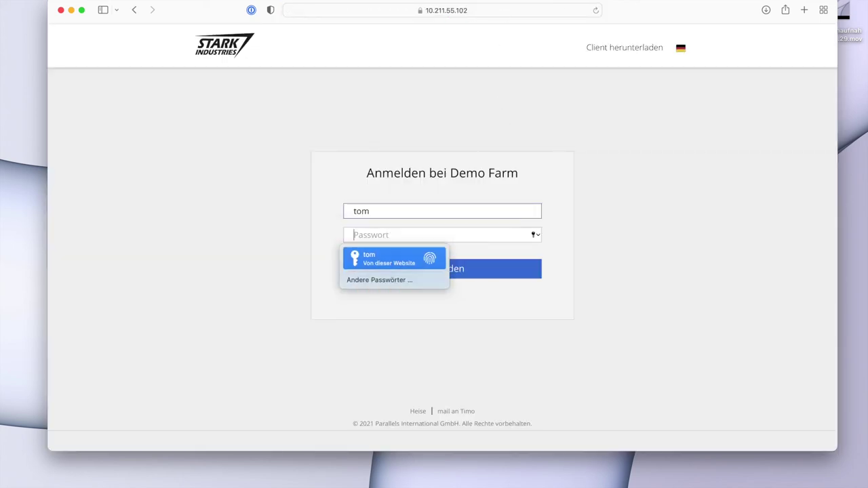
{"action": "type", "text": "••••••••••"}
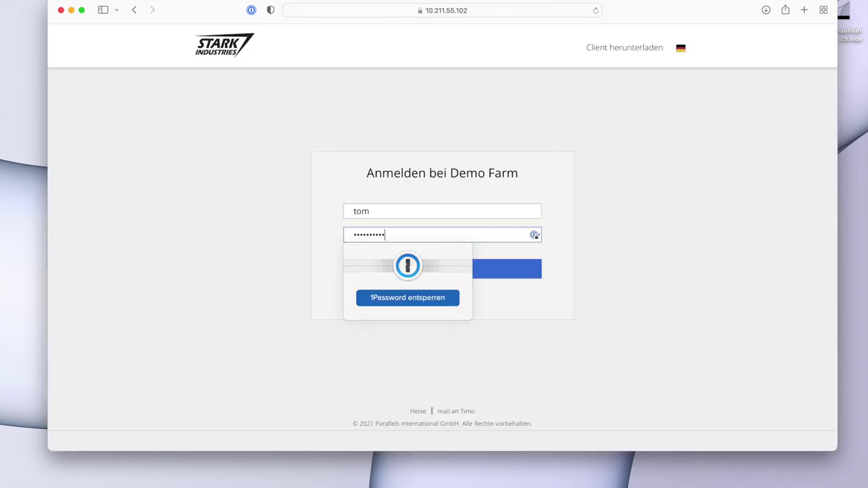
{"action": "key", "text": "Return"}
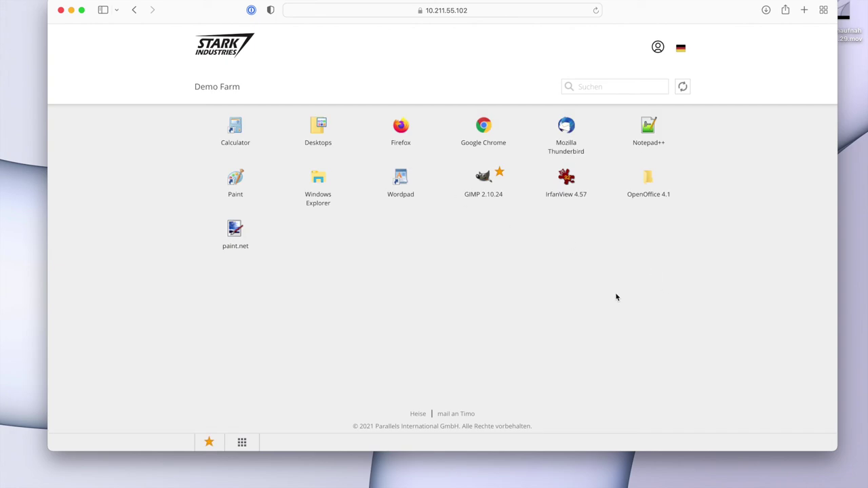
{"action": "left_click", "coordinate": [658, 49]}
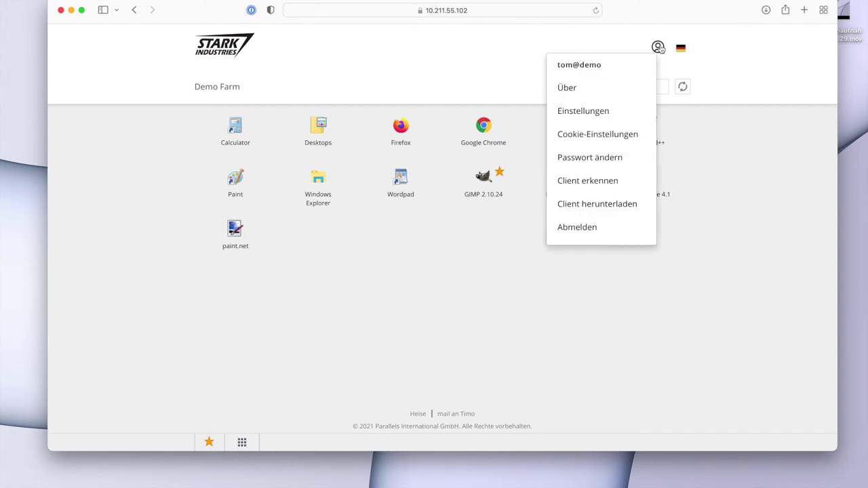
{"action": "left_click", "coordinate": [593, 113]}
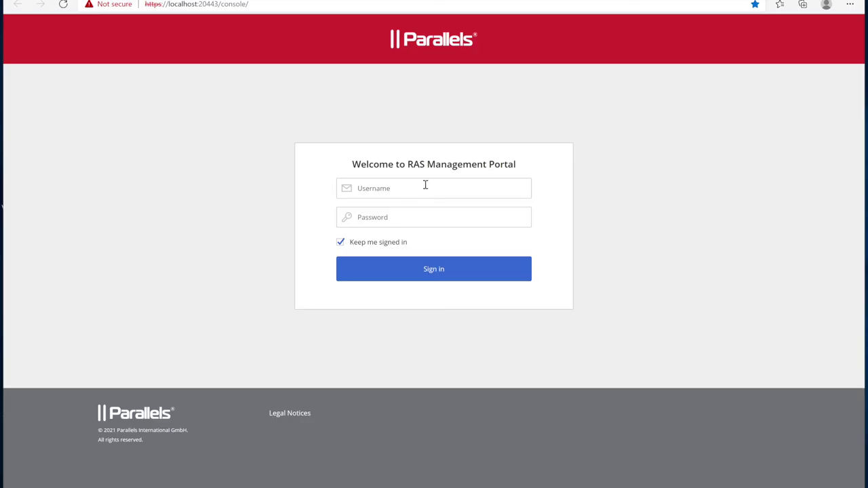
Switch to the RAS Management Portal and sign in with the saved demo administrator account and its password
{"action": "left_click", "coordinate": [424, 184]}
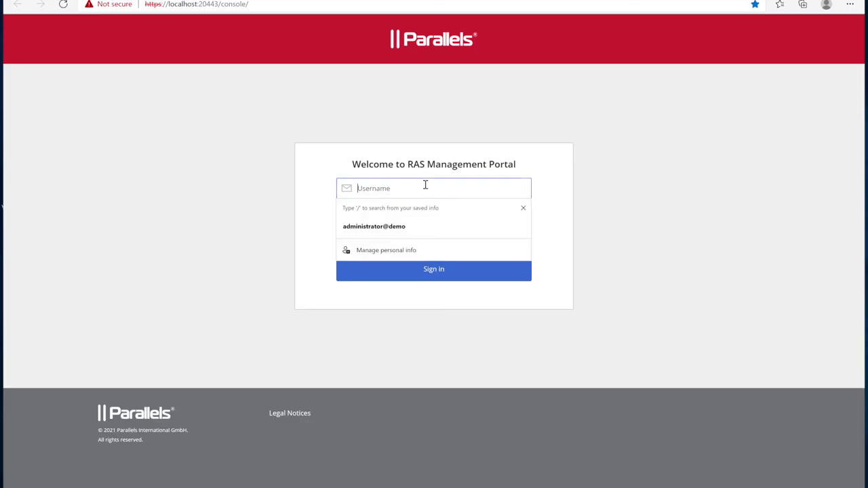
{"action": "left_click", "coordinate": [403, 228]}
{"action": "left_click", "coordinate": [447, 216]}
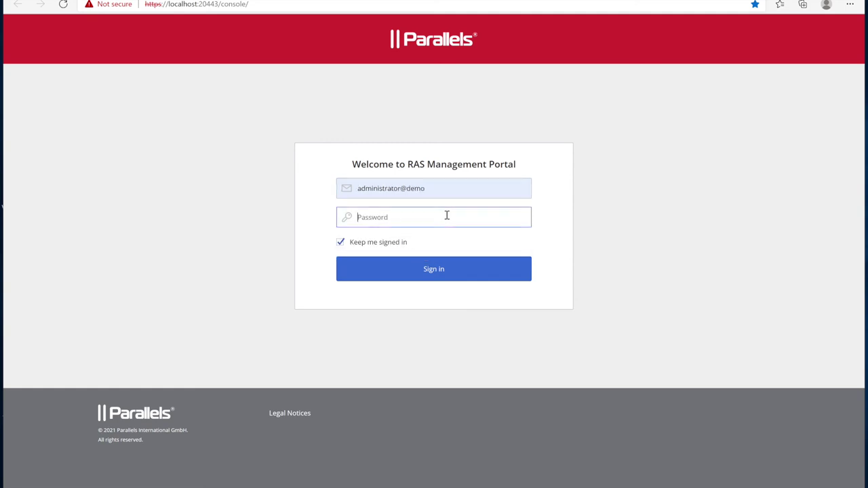
{"action": "type", "text": "**********"}
{"action": "key", "text": "Return"}
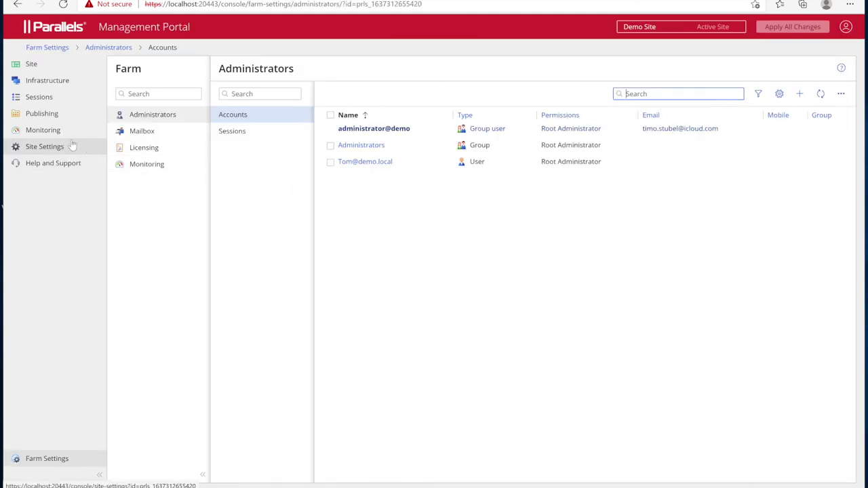
Show the portal's monitoring page and follow its link to the Farm Settings for RAS Performance Monitor
{"action": "left_click", "coordinate": [41, 132]}
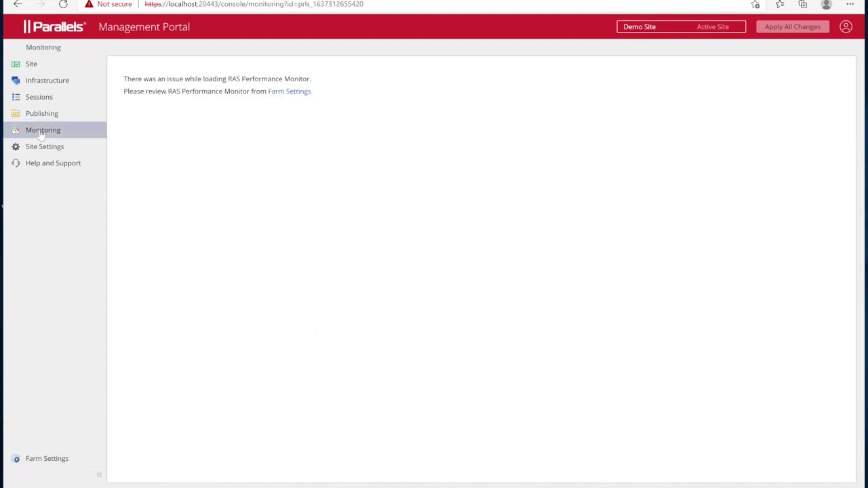
{"action": "left_click", "coordinate": [279, 91]}
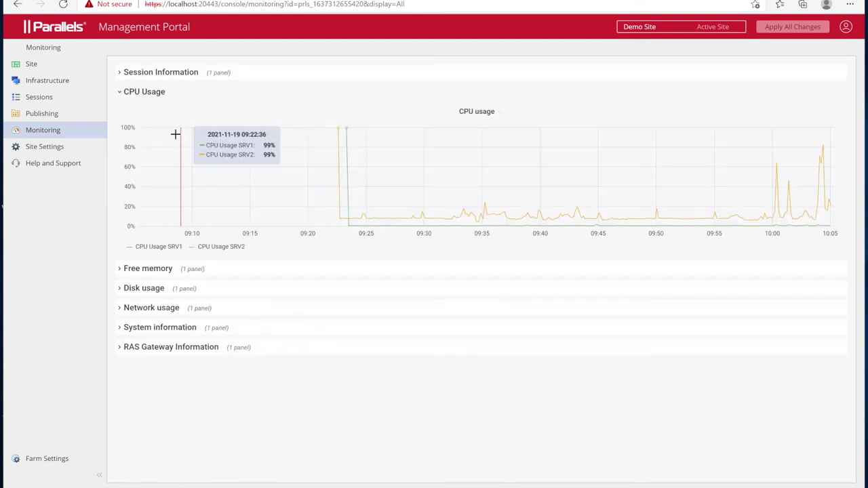
Examine the Free memory, RAS Gateway Information, Network usage, Disk usage and Session Information charts in the monitoring dashboard
{"action": "left_click", "coordinate": [144, 270]}
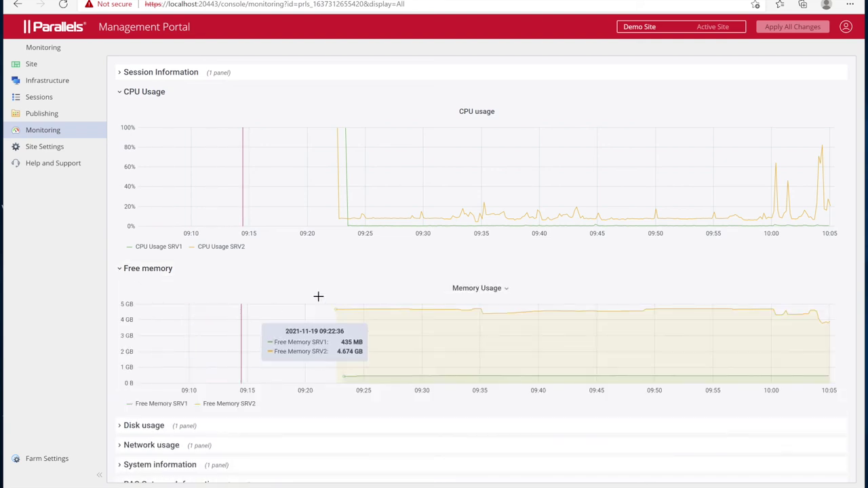
{"action": "scroll", "coordinate": [366, 290], "scroll_direction": "down", "scroll_amount": 1}
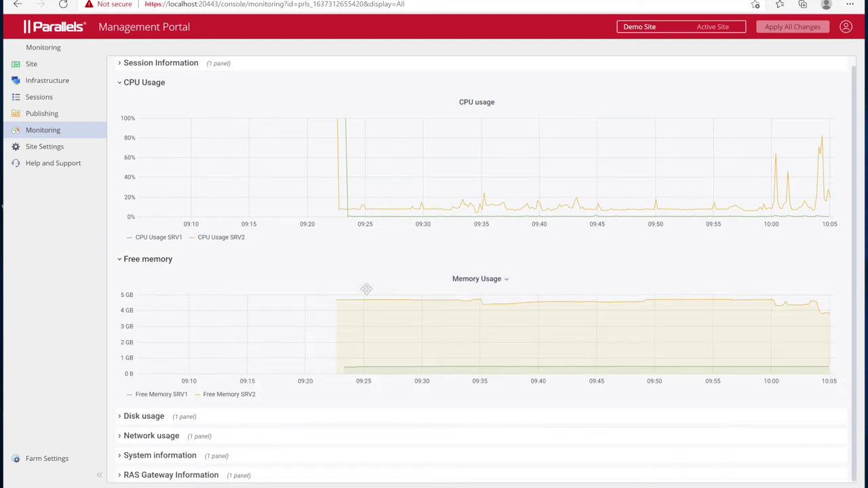
{"action": "left_click", "coordinate": [158, 475]}
{"action": "scroll", "coordinate": [308, 292], "scroll_direction": "down", "scroll_amount": 2}
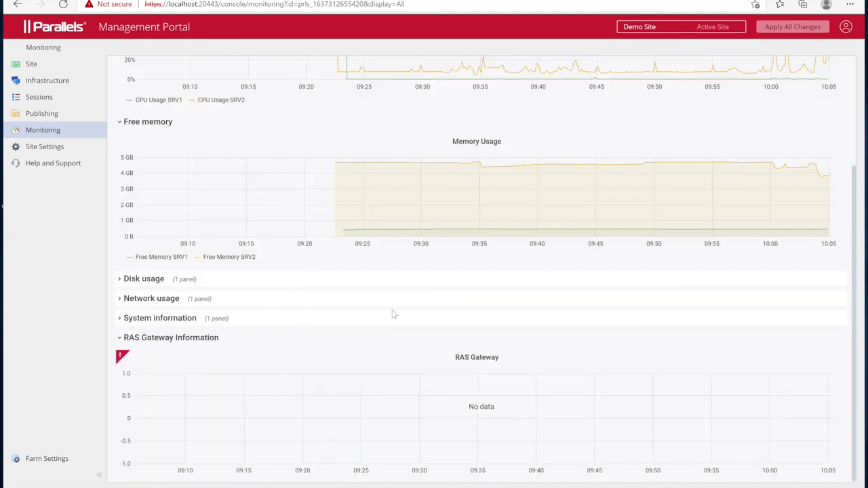
{"action": "left_click", "coordinate": [151, 299]}
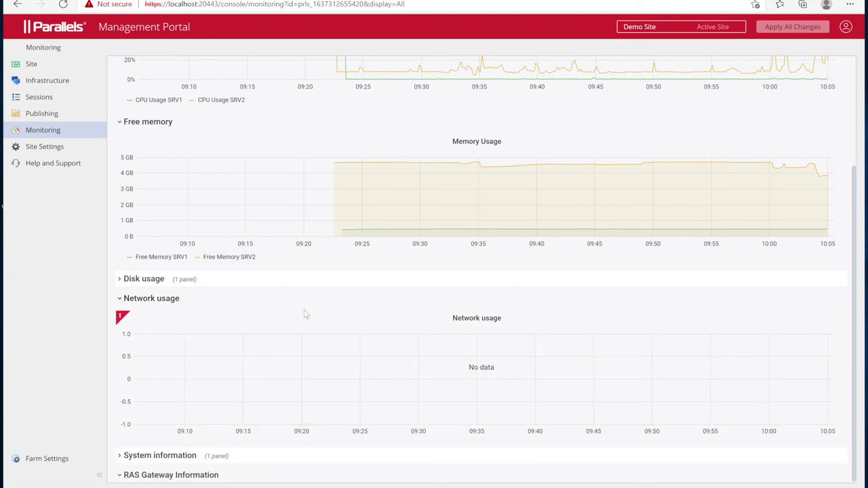
{"action": "left_click", "coordinate": [148, 279]}
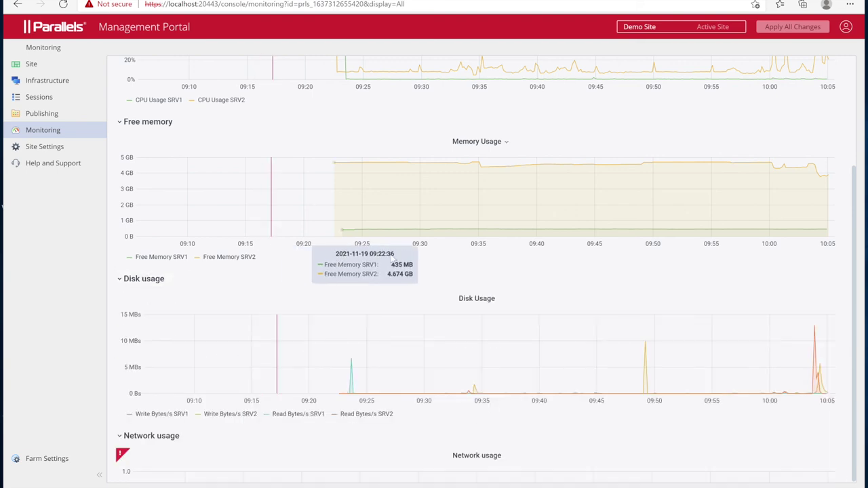
{"action": "scroll", "coordinate": [293, 219], "scroll_direction": "up", "scroll_amount": 3}
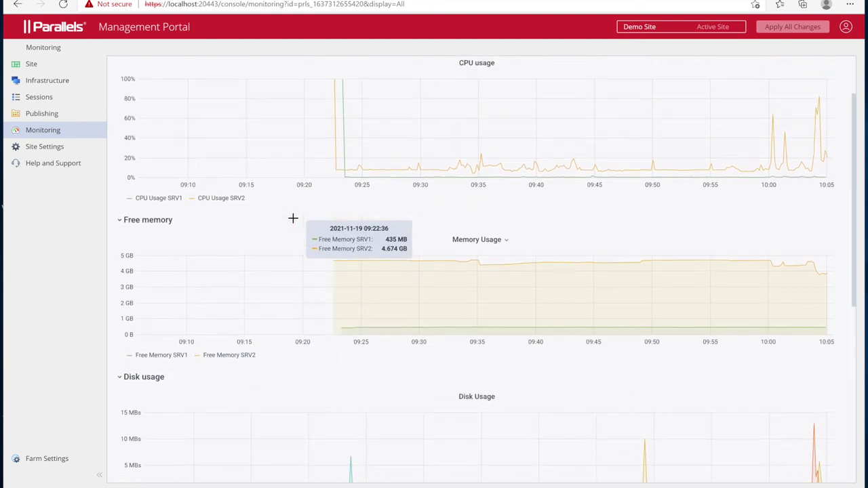
{"action": "scroll", "coordinate": [293, 219], "scroll_direction": "up", "scroll_amount": 2}
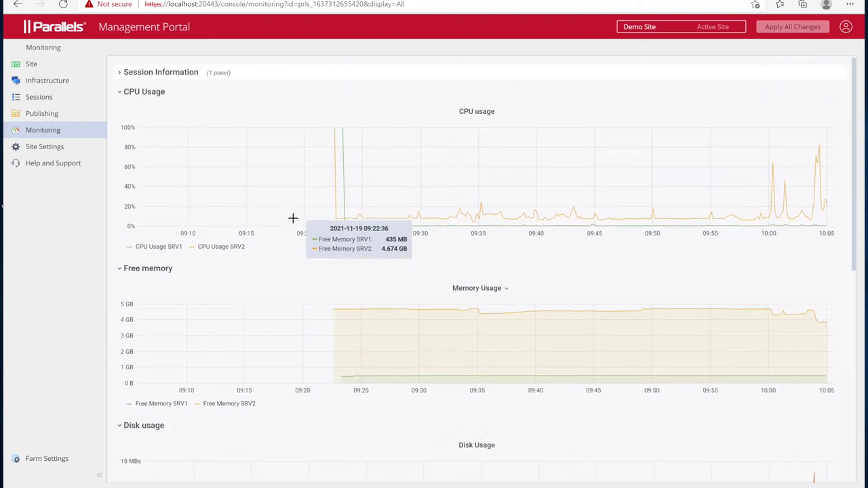
{"action": "left_click", "coordinate": [139, 72]}
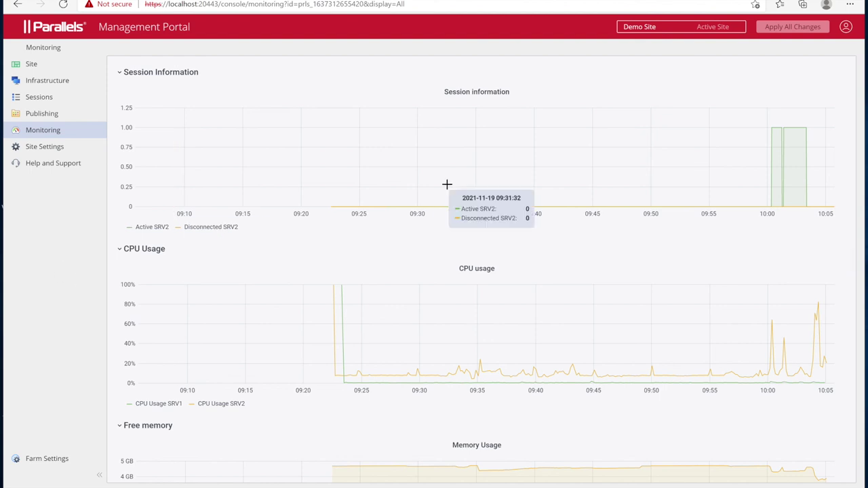
{"action": "mouse_move", "coordinate": [616, 145]}
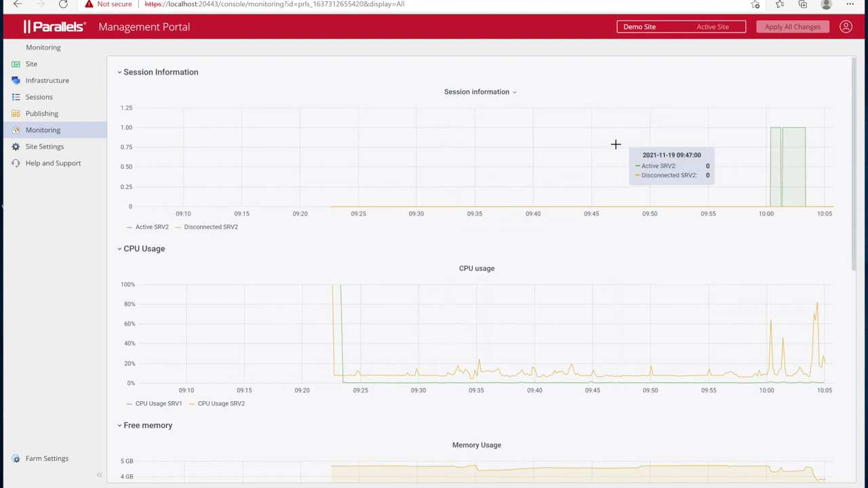